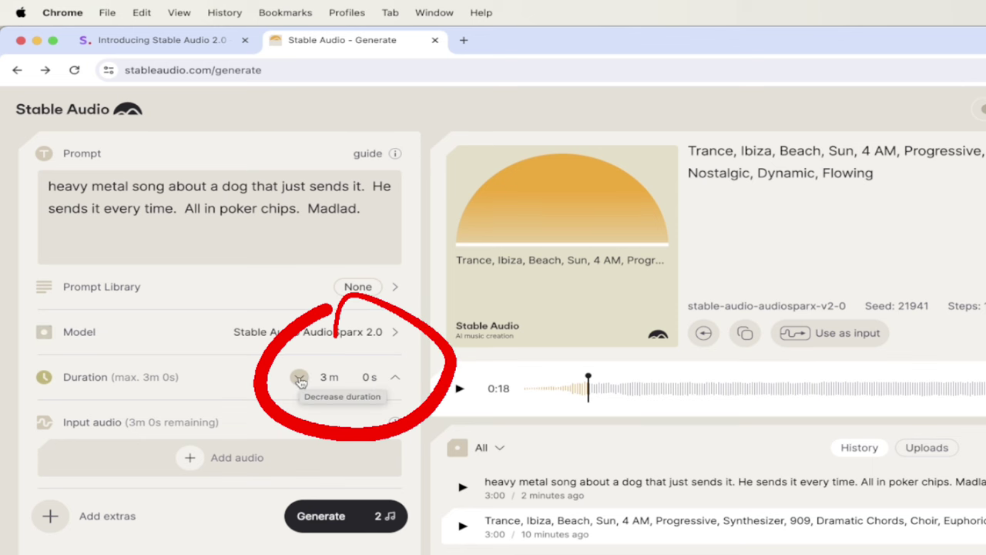
Replace the old heavy metal prompt with the Epic Rock library preset and retype its tempo as 150 BPM
triple_click(374, 214)
key(BackSpace)
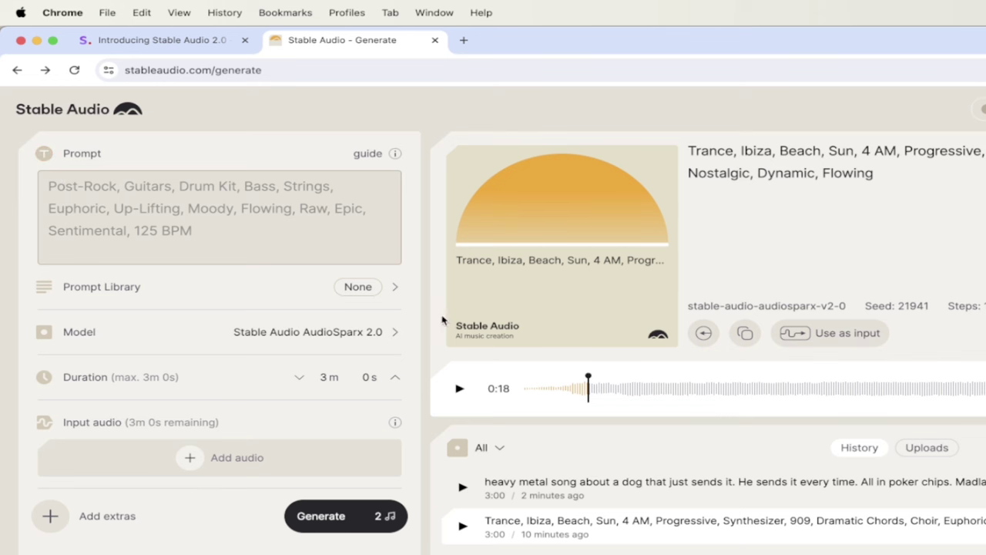
click(357, 288)
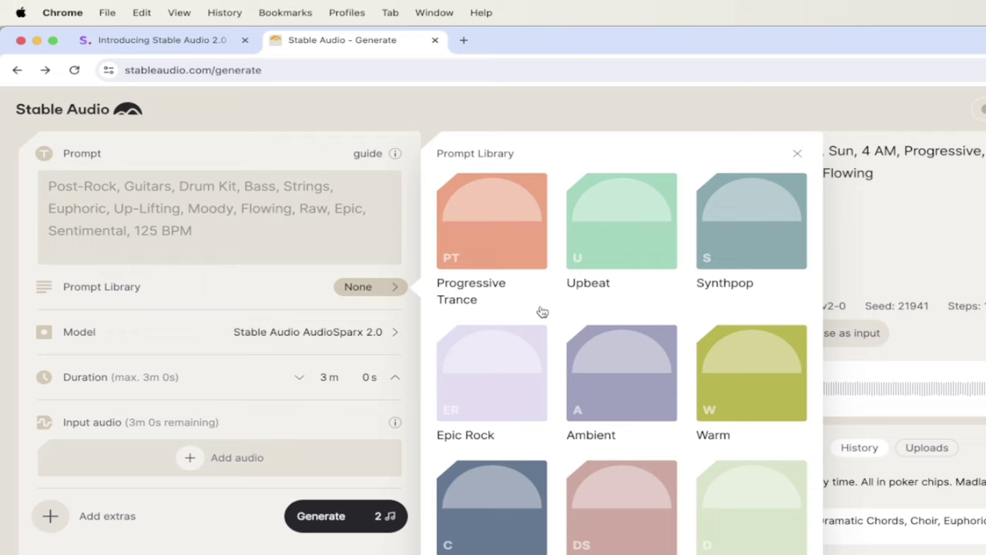
scroll(542, 310, down, 5)
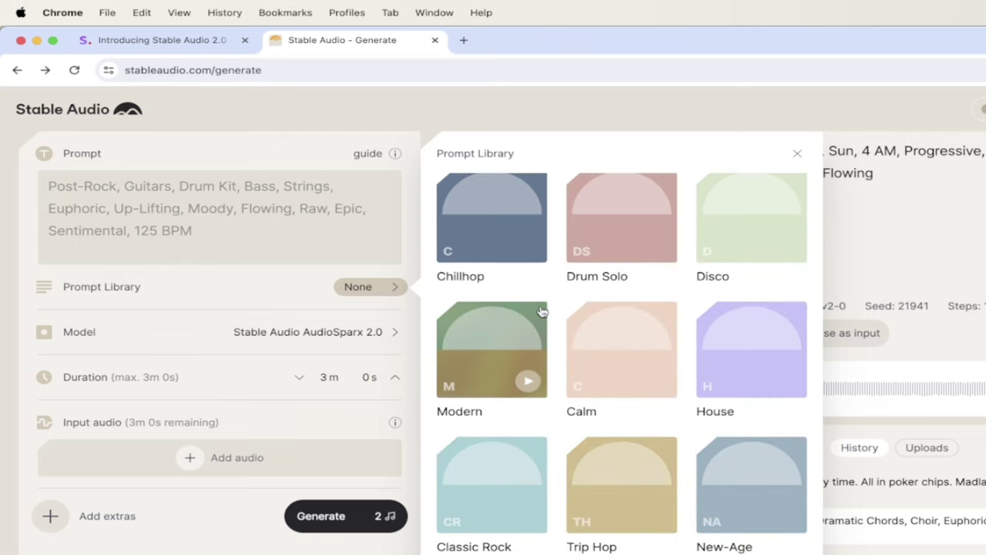
scroll(541, 311, up, 5)
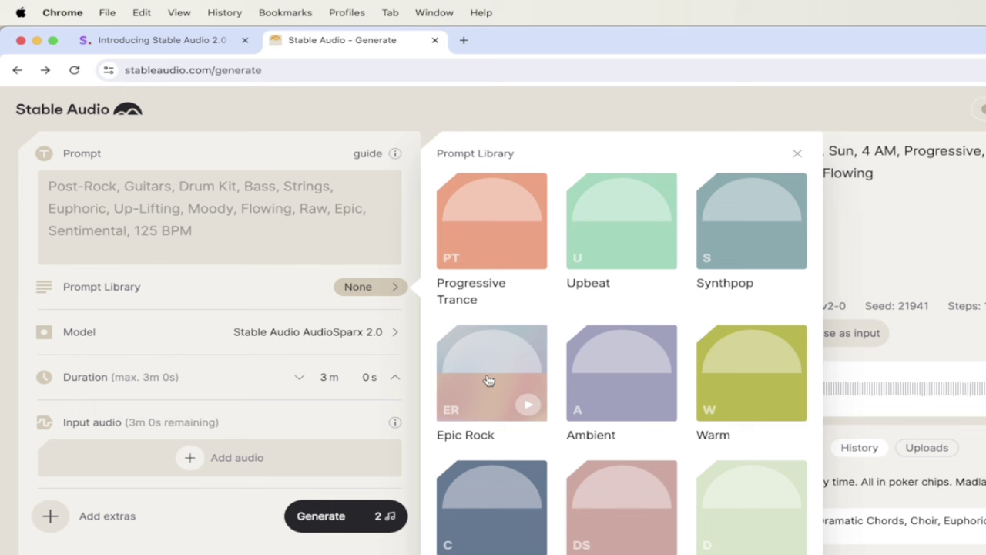
click(506, 384)
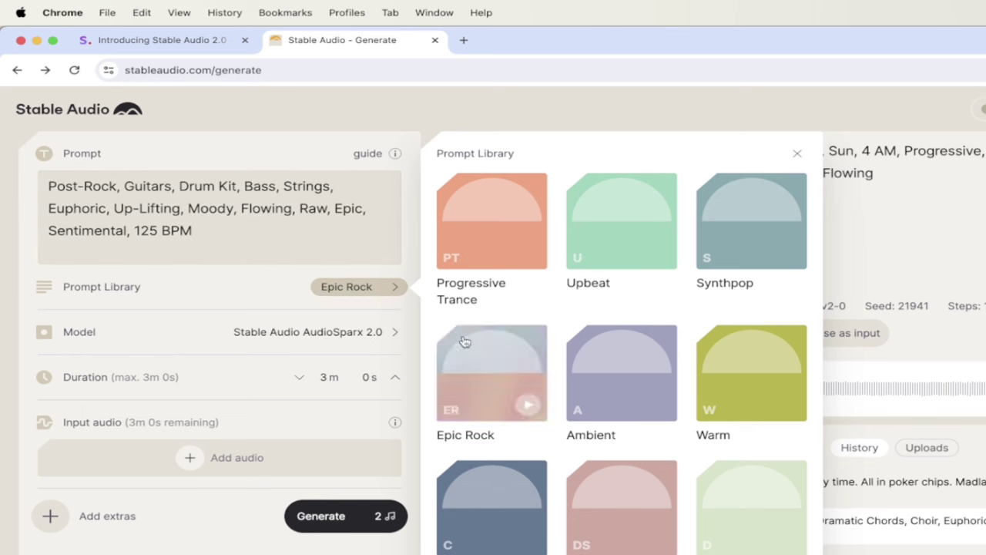
click(224, 246)
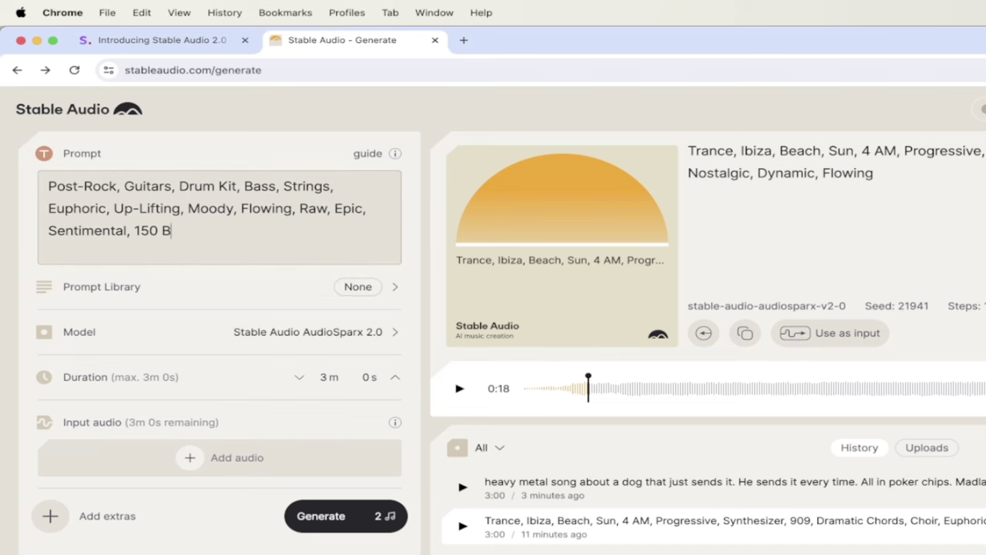
text(PM.)
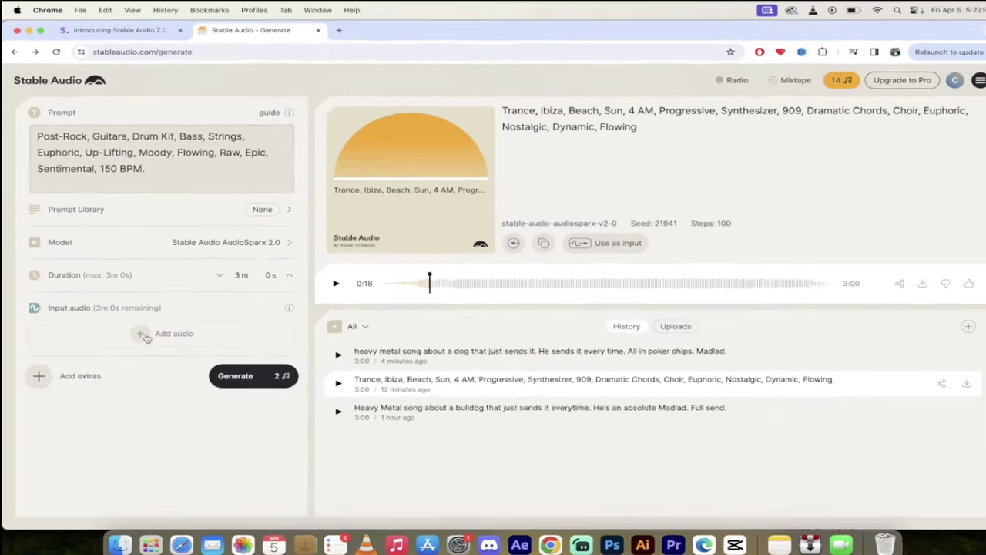
click(224, 457)
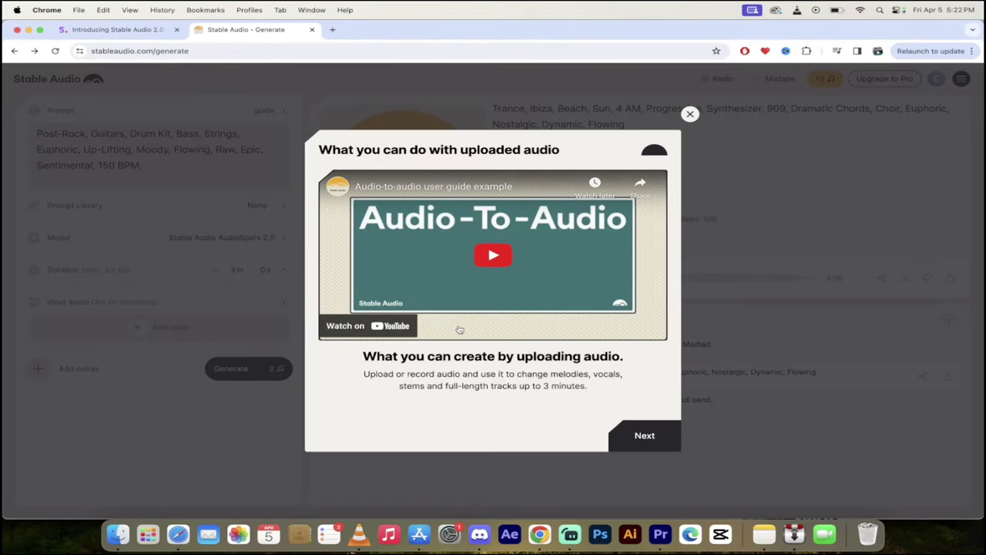
click(690, 114)
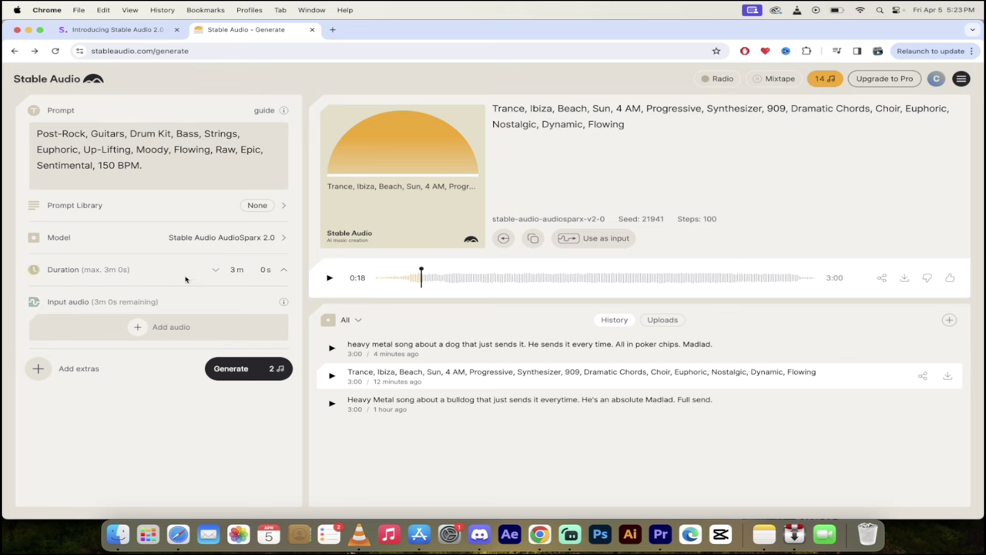
Generate a 3:00 track from the Post-Rock 150 BPM prompt
click(226, 373)
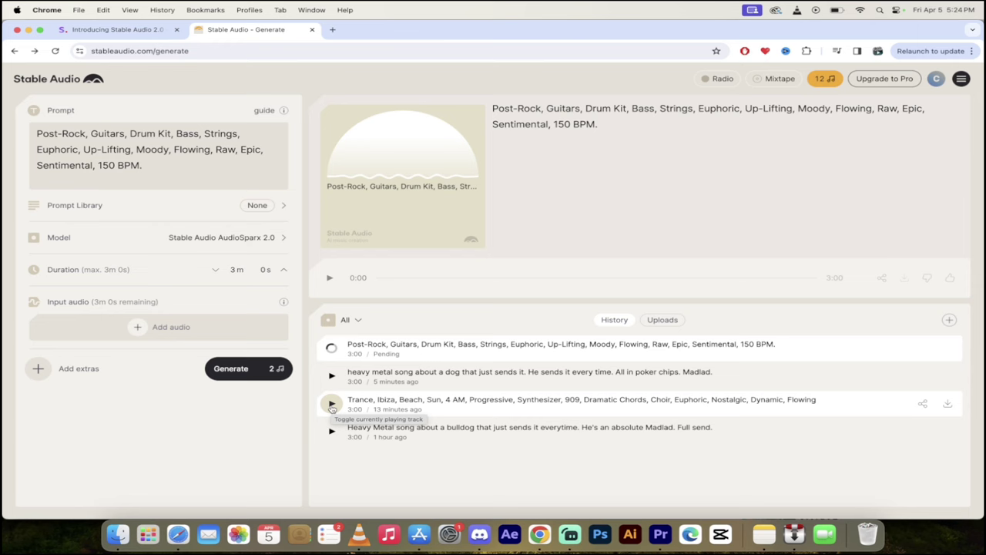
Play the earlier Trance track at lower volume, pause it at 0:19, and glance over its prompt
click(331, 403)
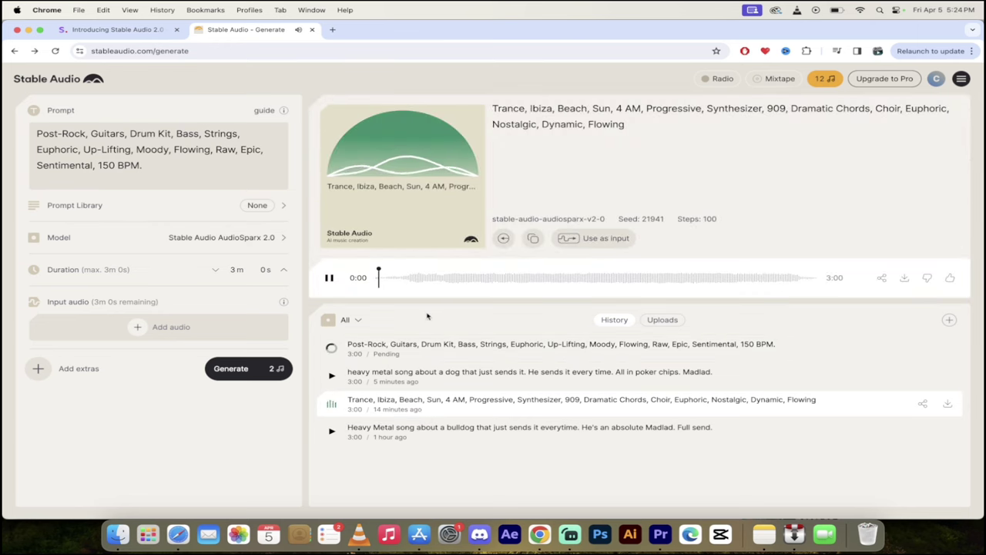
key(XF86AudioLowerVolume)
key(XF86AudioLowerVolume)
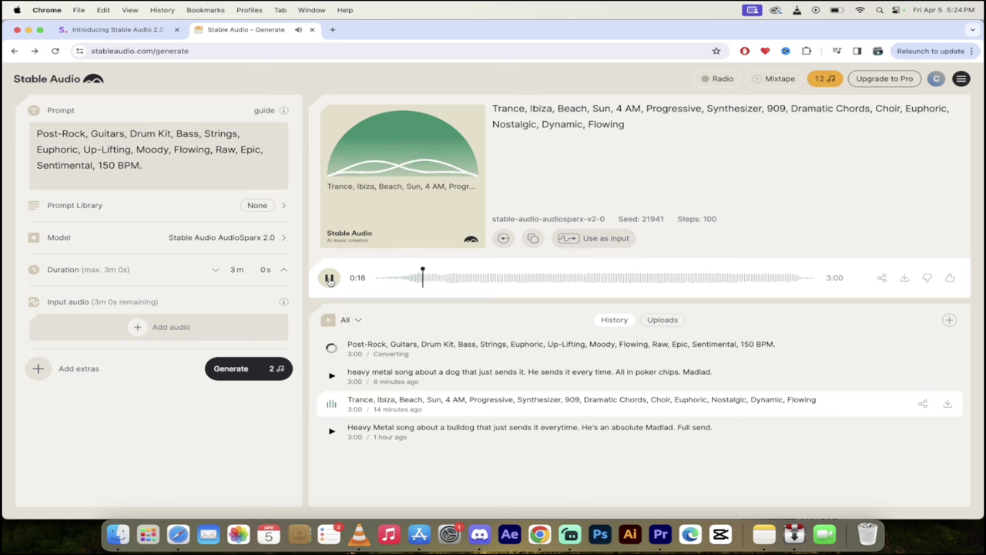
click(330, 279)
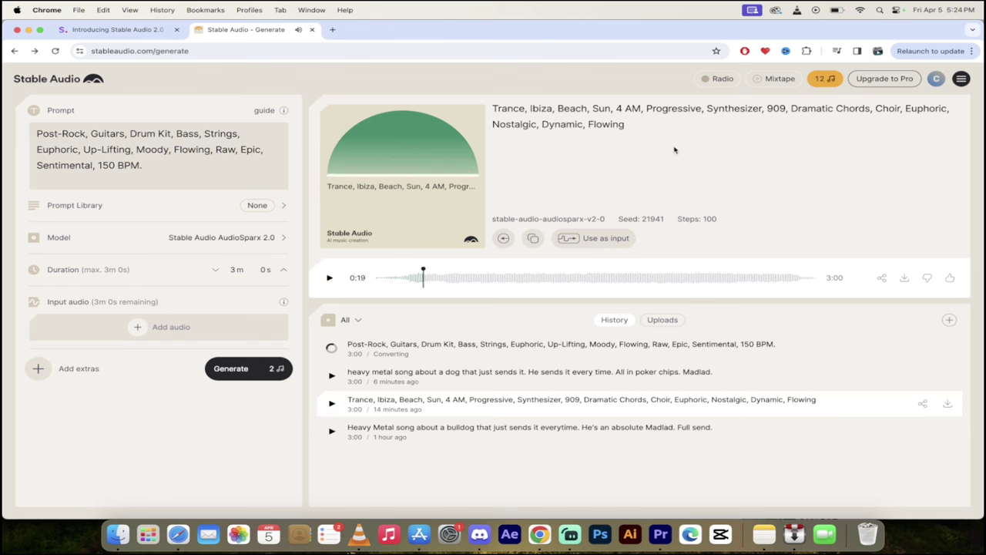
drag(626, 125, 490, 116)
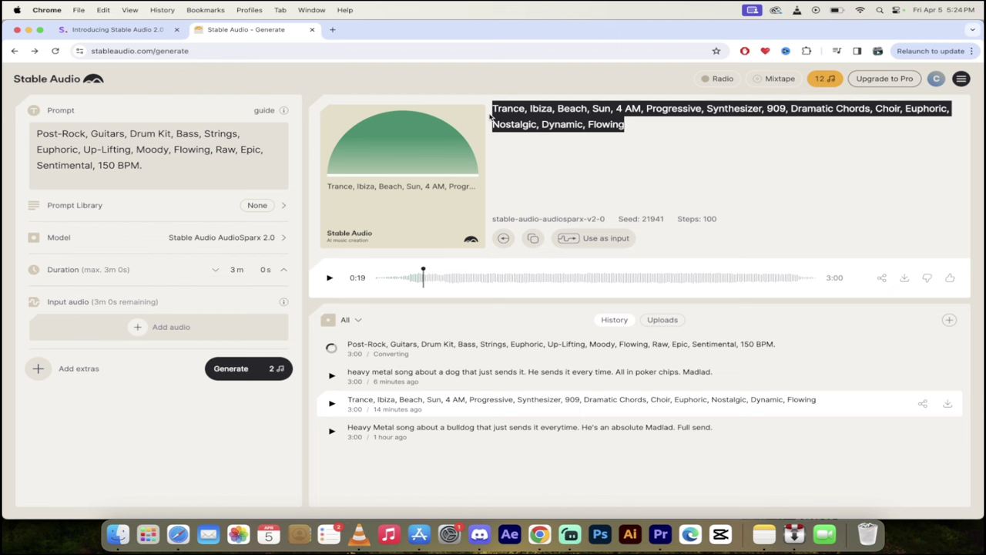
click(666, 111)
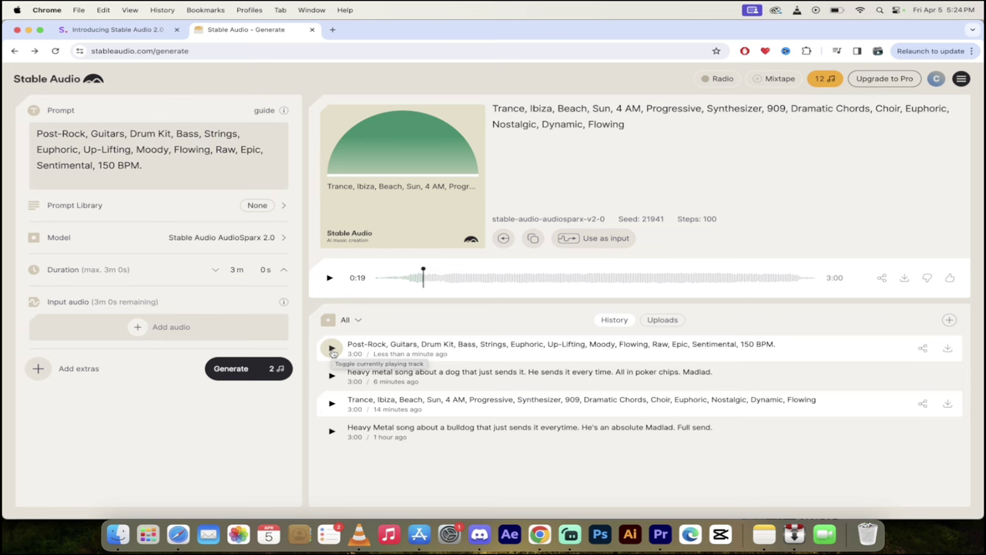
Play the new Post-Rock track, skipping ahead to about 0:50 and 1:17, and pause at 1:20
click(332, 349)
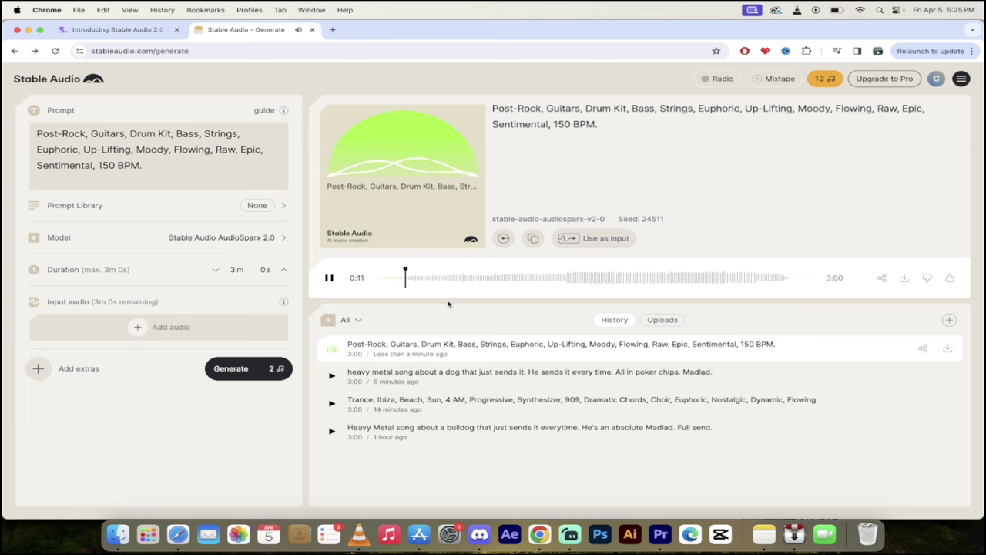
click(499, 276)
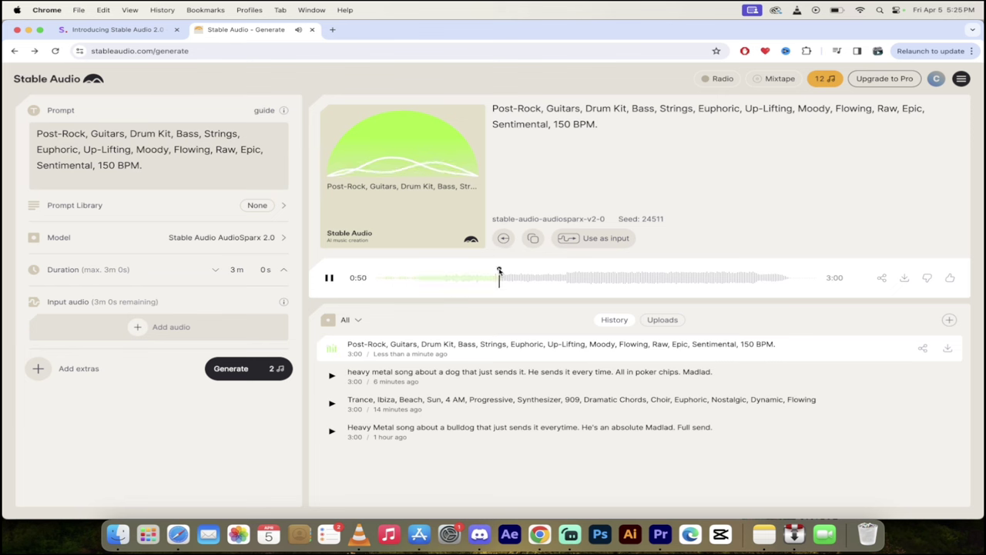
click(565, 273)
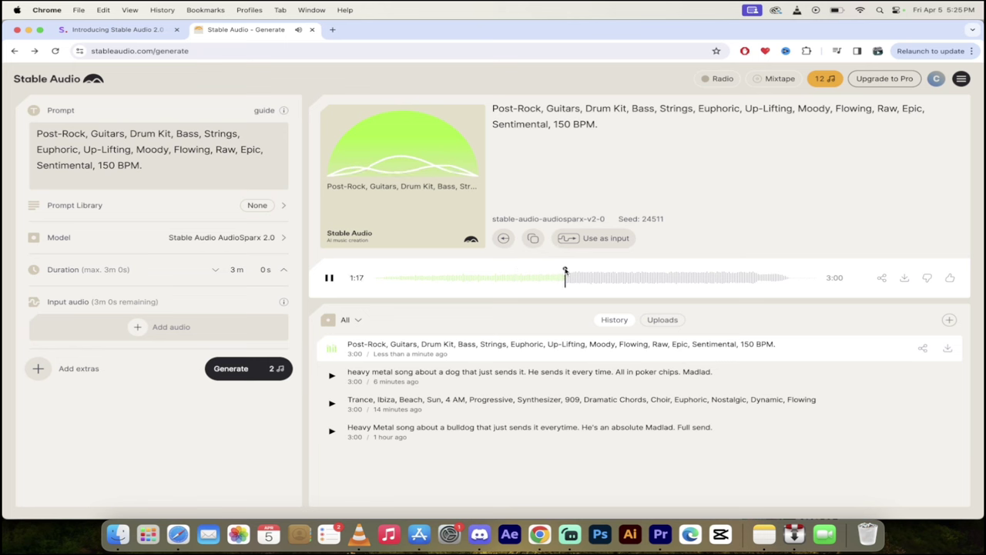
click(328, 278)
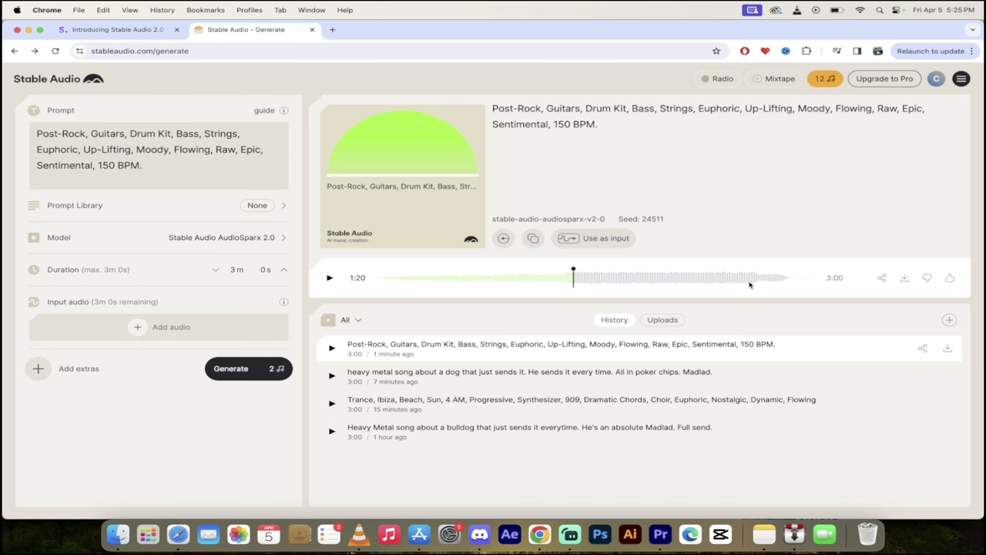
Download the Post-Rock track as a Video file and show the mp4 in Chrome's recent downloads
click(905, 279)
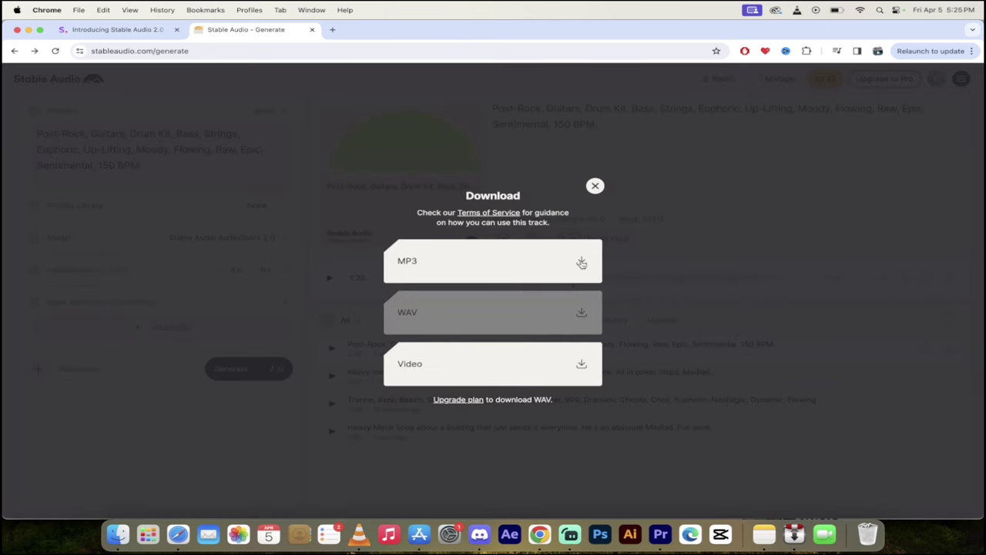
click(574, 364)
click(647, 235)
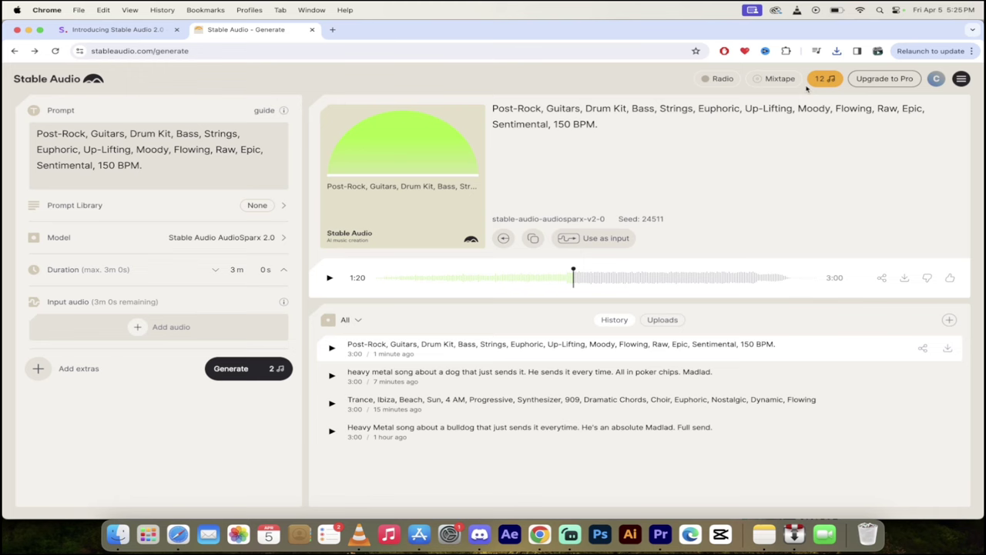
click(838, 51)
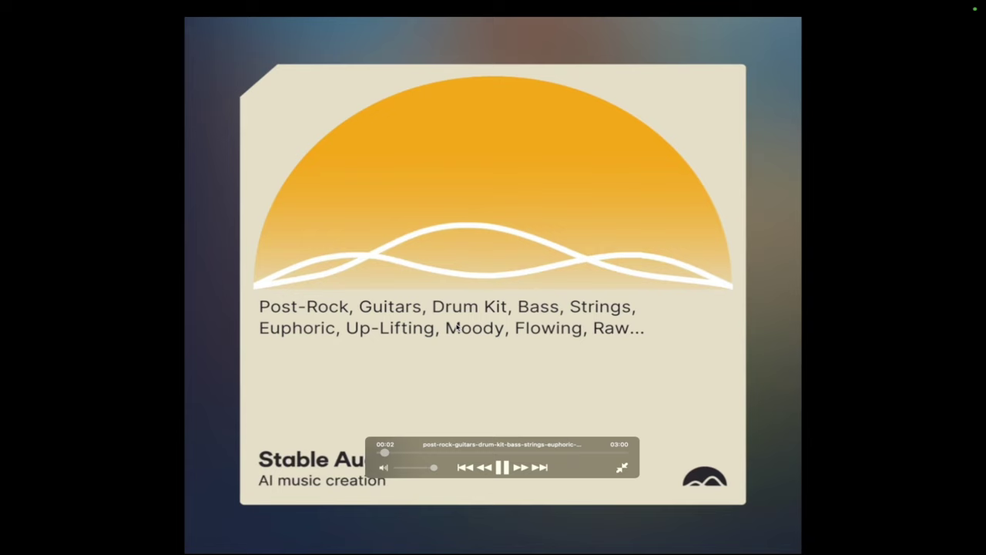
Leave fullscreen in VLC, pause the downloaded track video, and close the player window
key(Escape)
key(space)
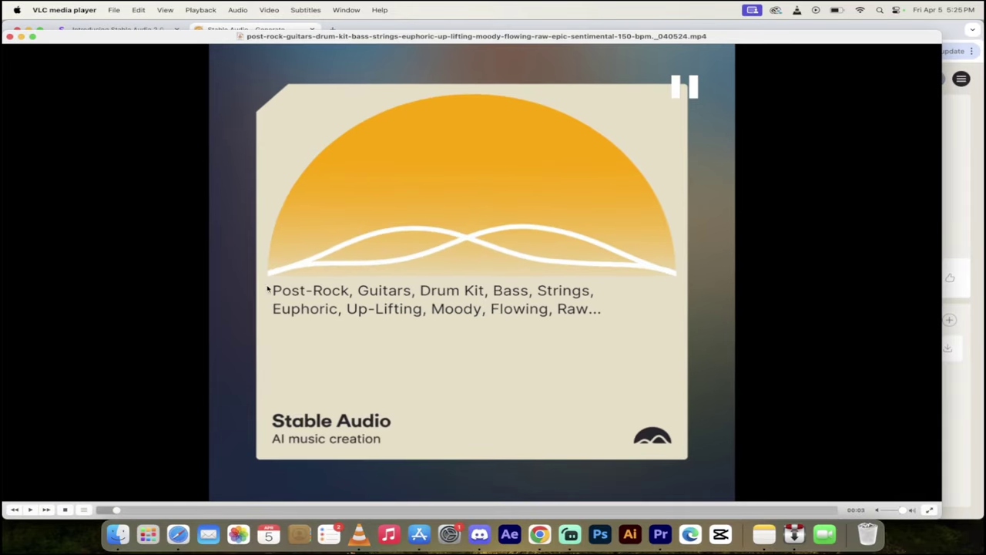
click(10, 37)
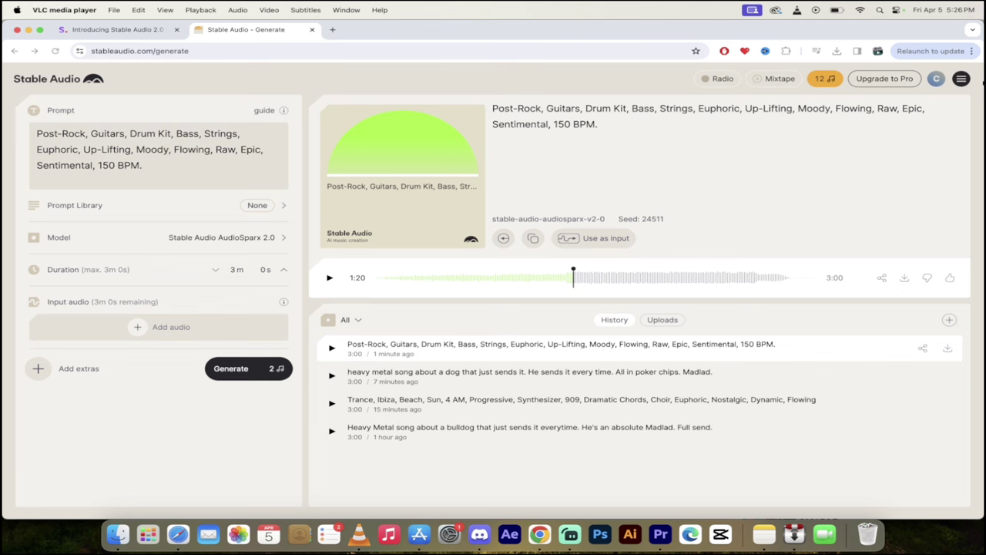
Open the FAQs page from the site menu and read down to the Licensing section and footer
click(962, 78)
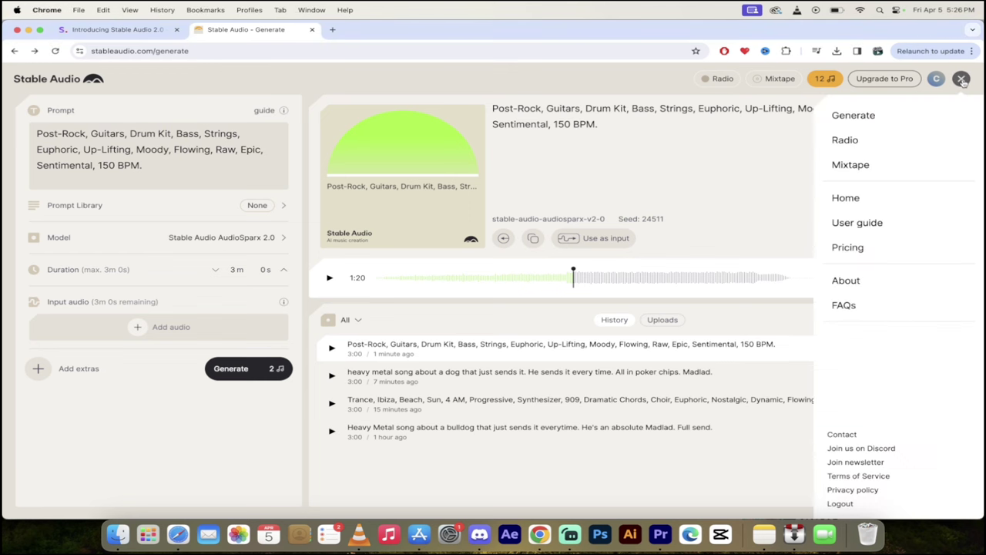
click(844, 306)
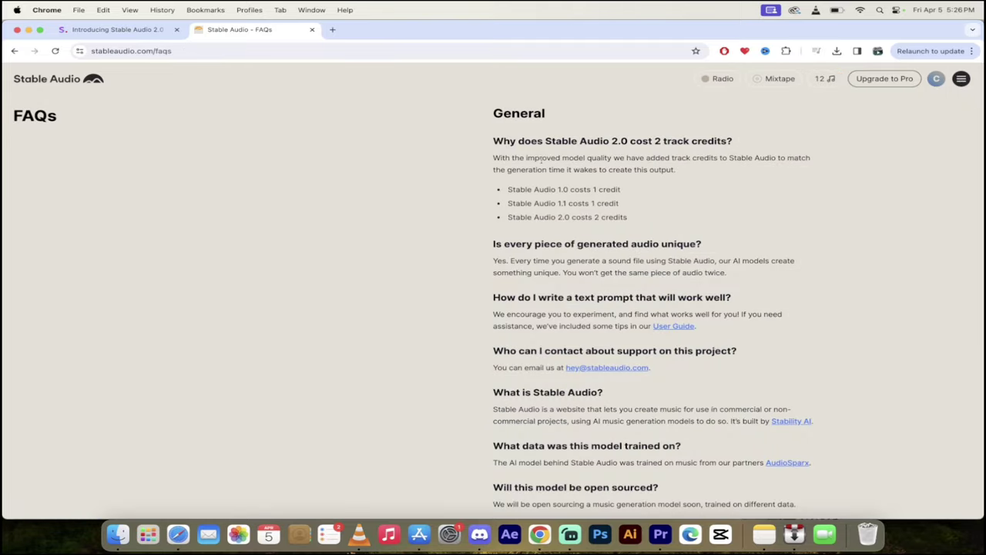
scroll(489, 299, down, 5)
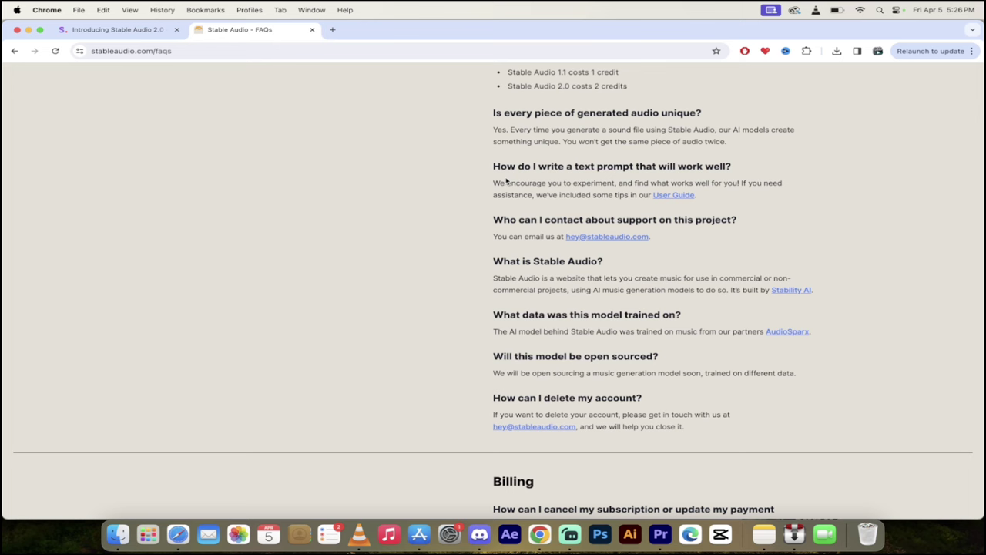
scroll(468, 252, down, 15)
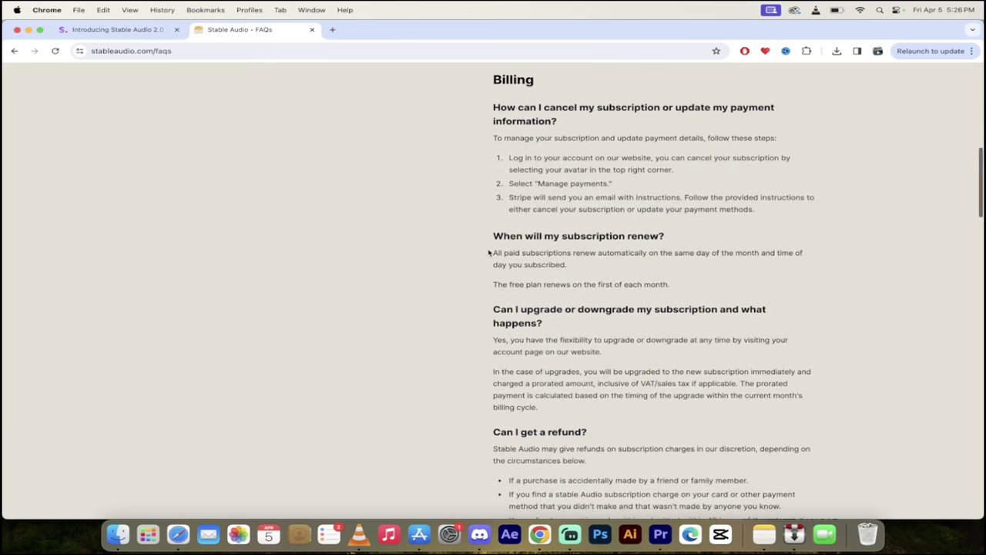
scroll(590, 185, down, 5)
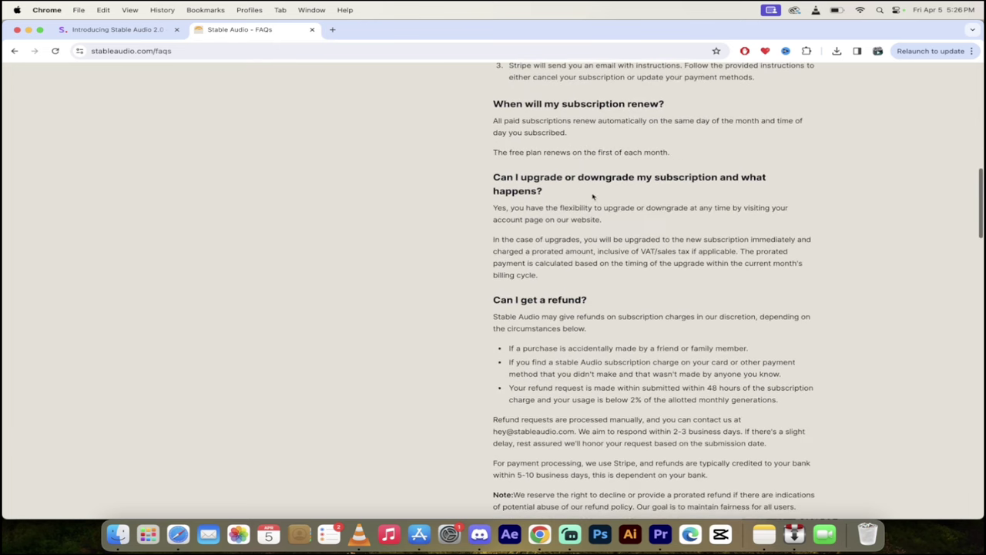
scroll(591, 261, down, 13)
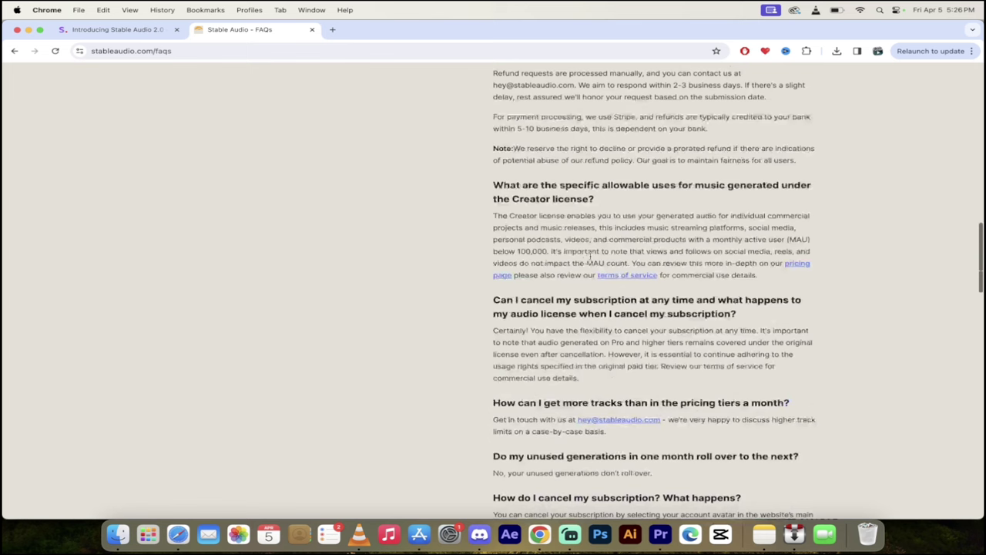
scroll(501, 356, down, 18)
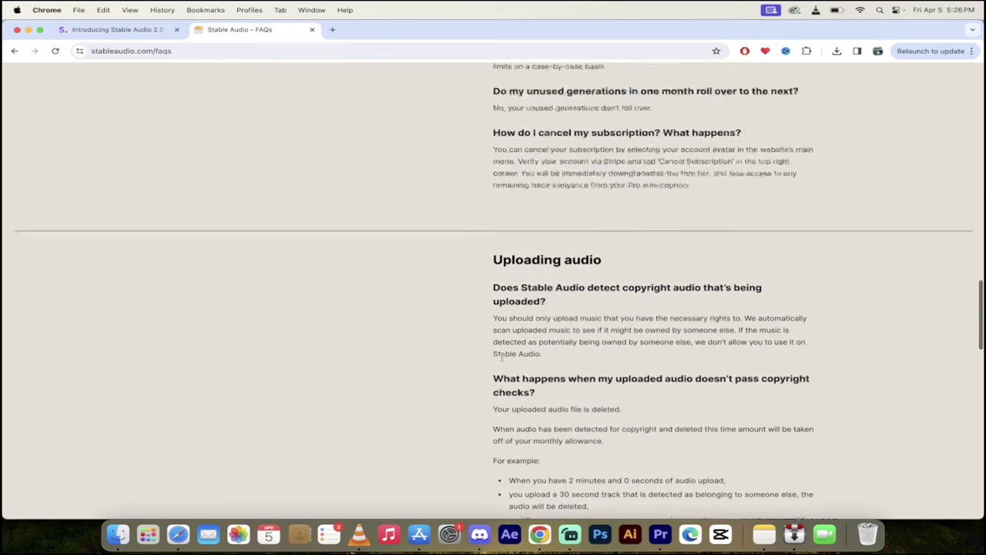
scroll(608, 370, down, 2)
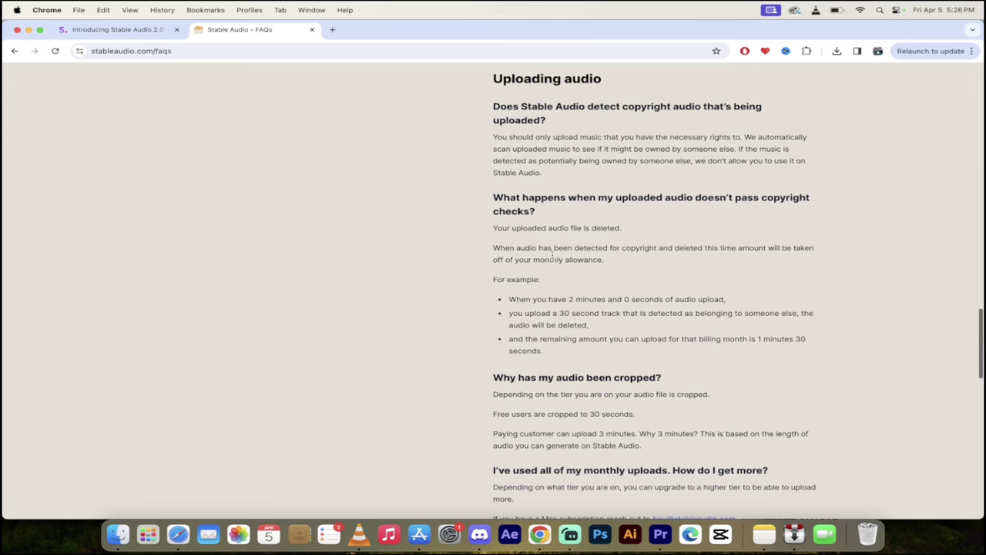
scroll(551, 255, down, 2)
scroll(551, 255, up, 2)
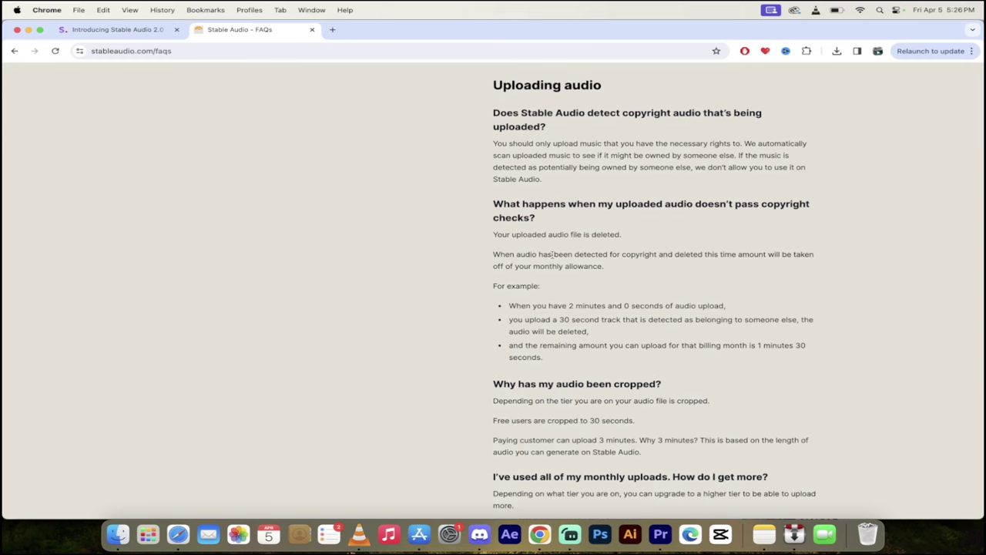
scroll(552, 255, down, 12)
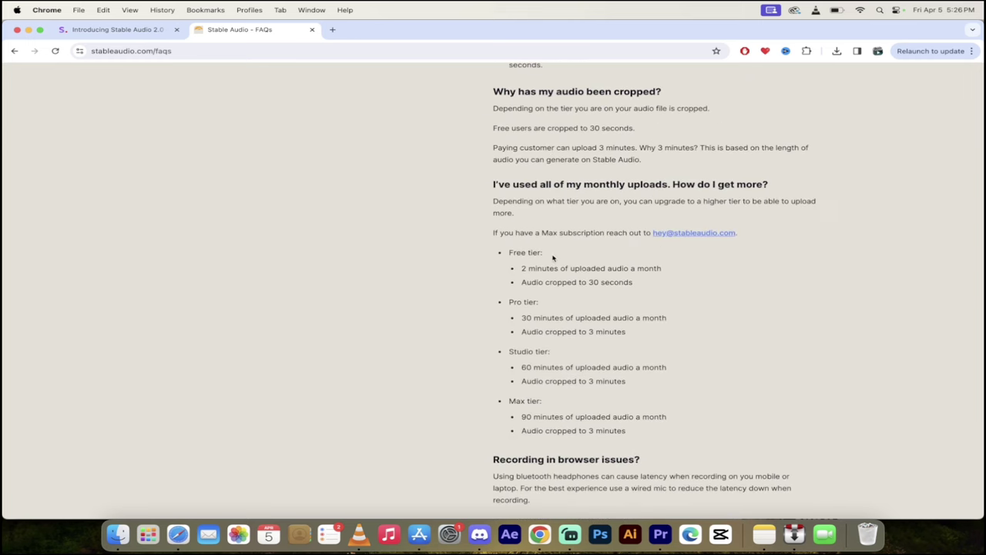
scroll(552, 258, down, 8)
scroll(571, 306, down, 15)
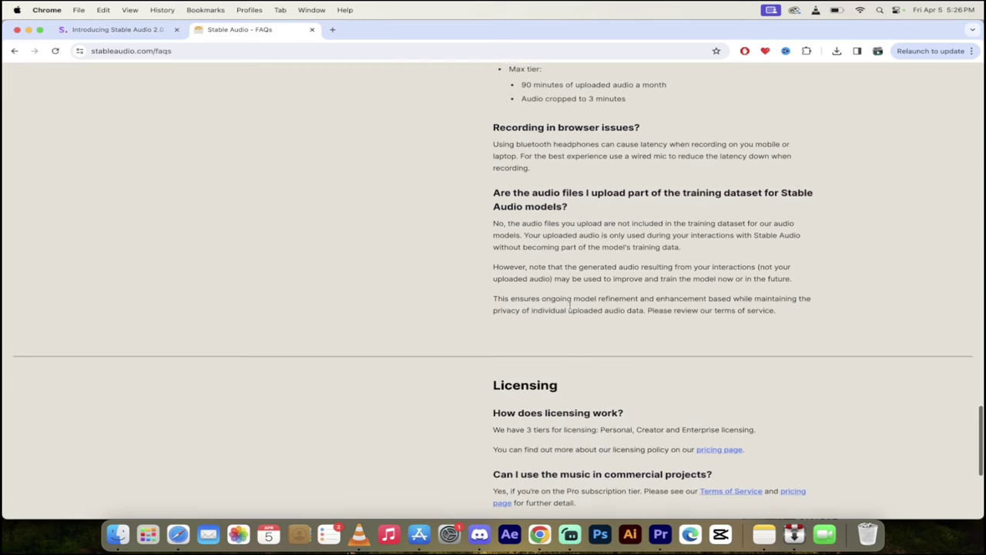